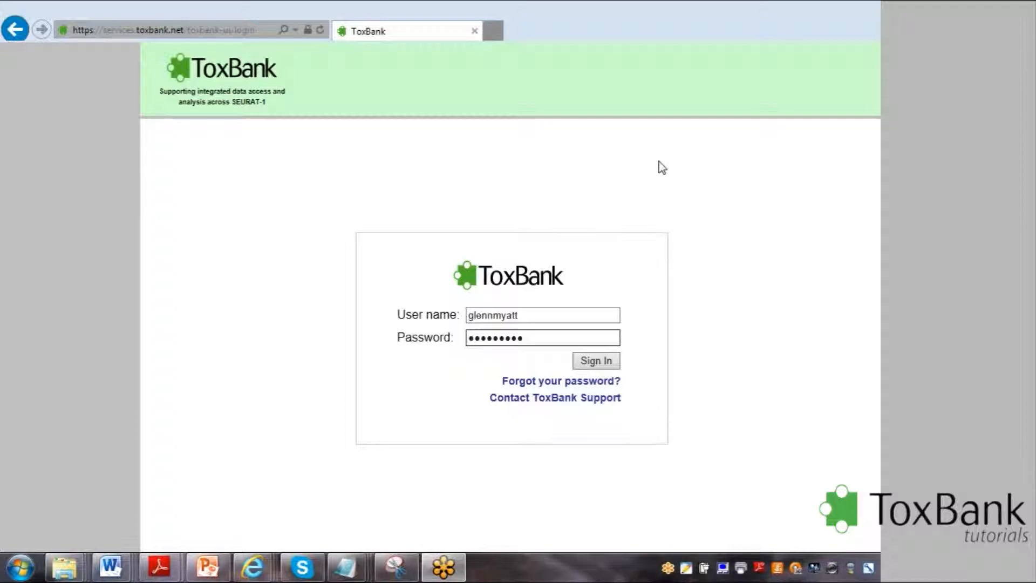
Sign in with the filled-in credentials and open the form for uploading a new document.
click(594, 363)
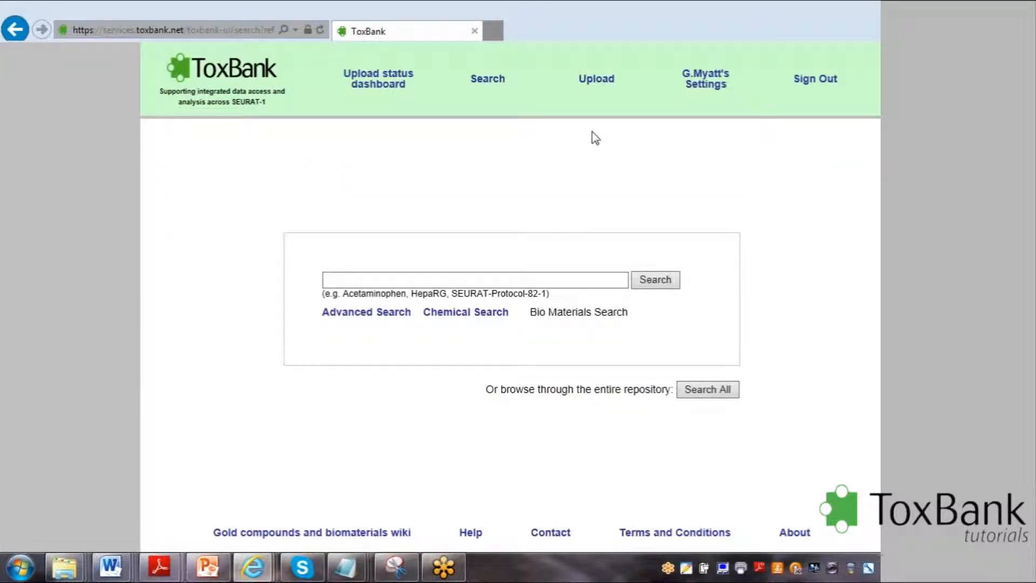
click(609, 81)
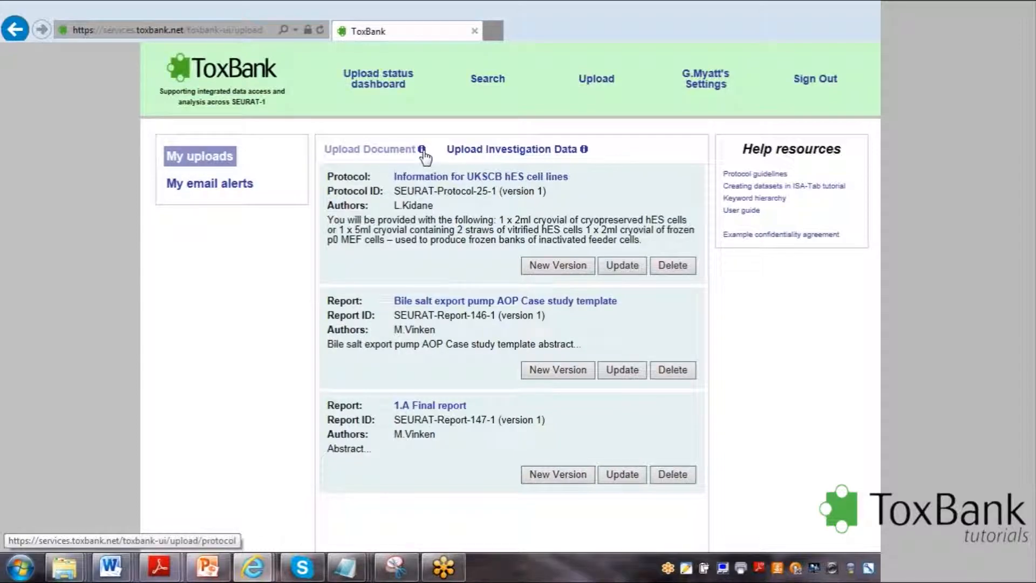
mouse_move(422, 153)
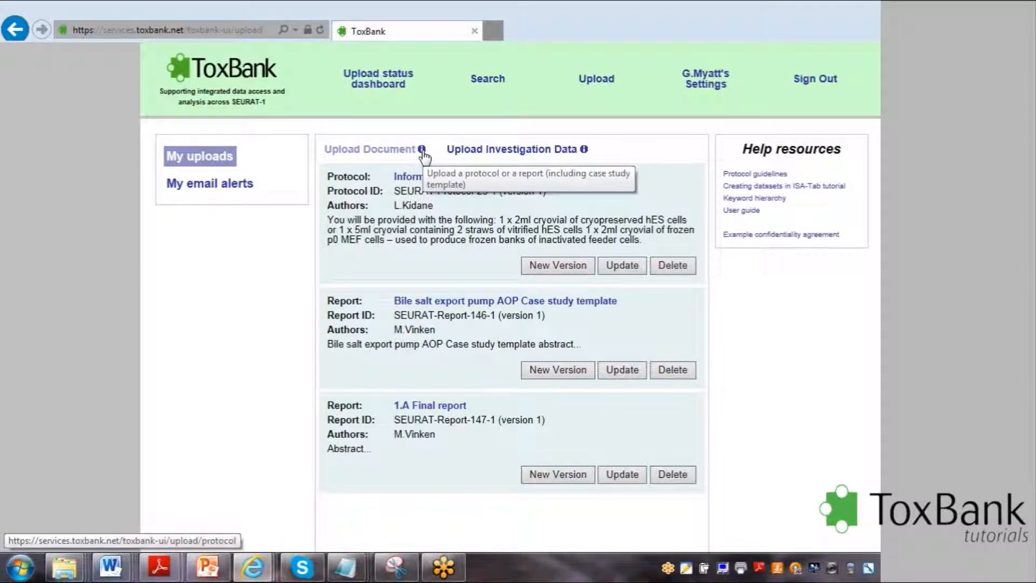
click(399, 155)
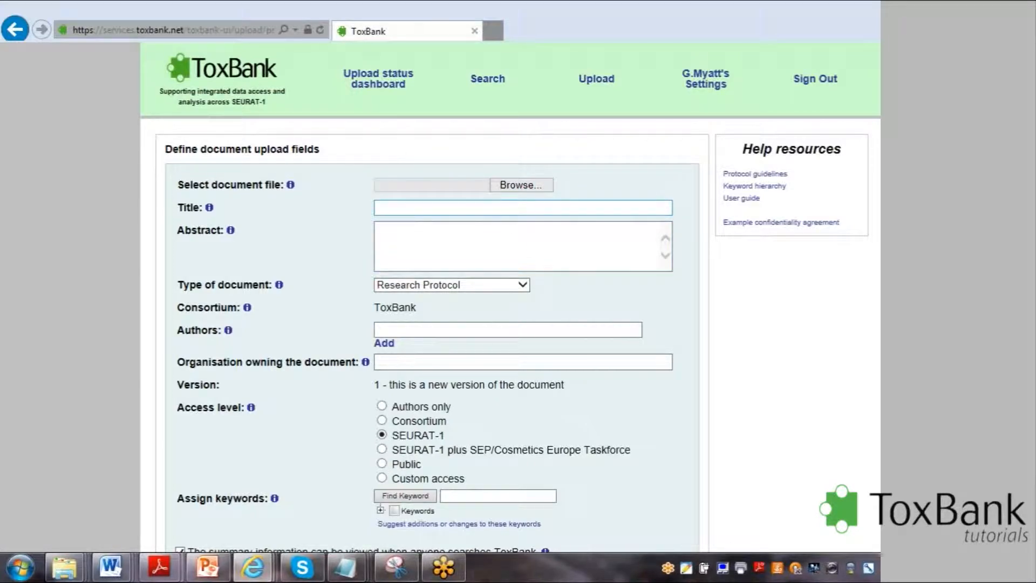
Title the document "In vitro test for pyrogen/endotoxin using human whole blood" and attach the file SOP Example 2.pdf.
click(505, 208)
text(In vitro test for pyrogen/endotoxin using human whole blood)
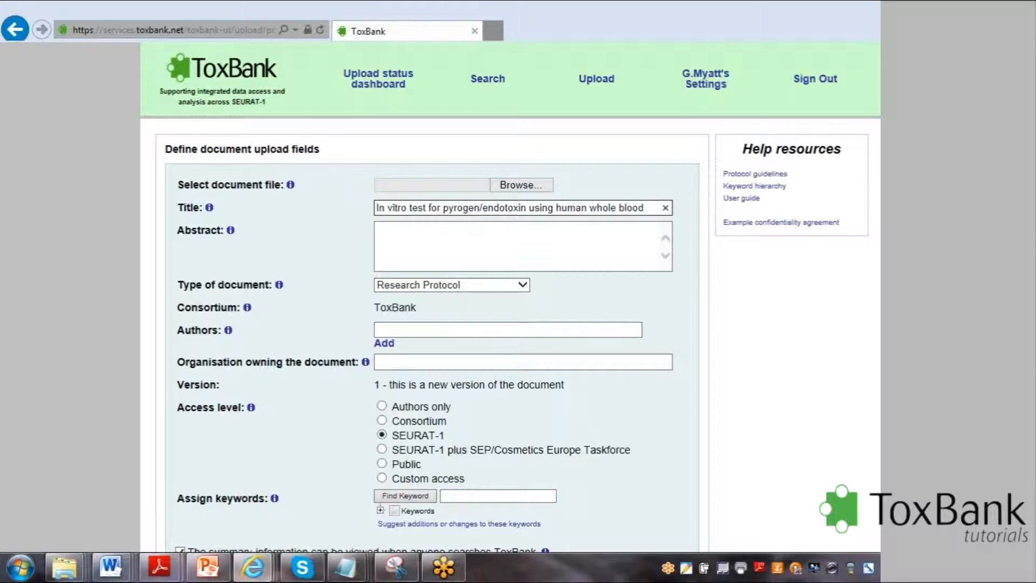
click(528, 185)
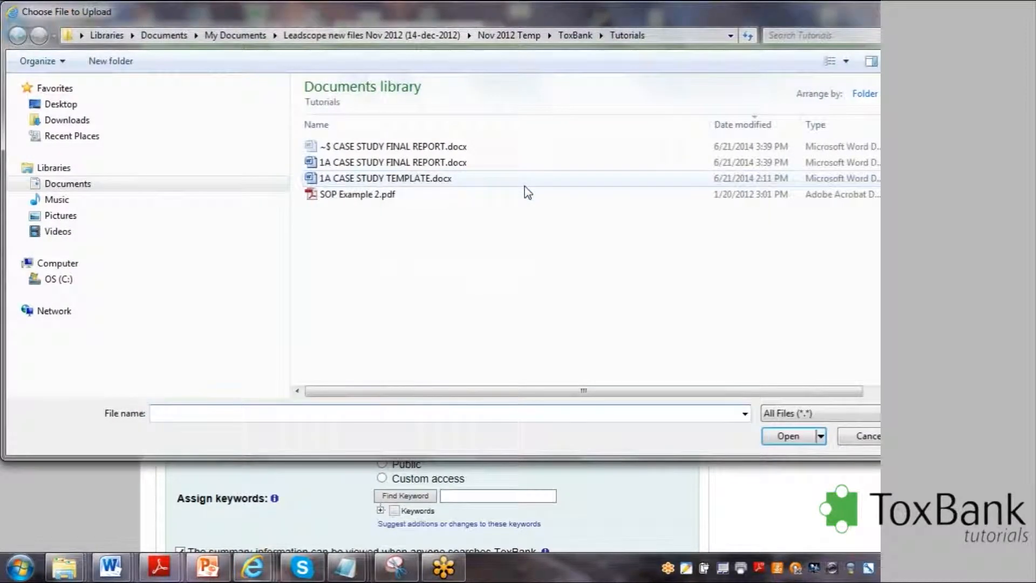
double_click(357, 194)
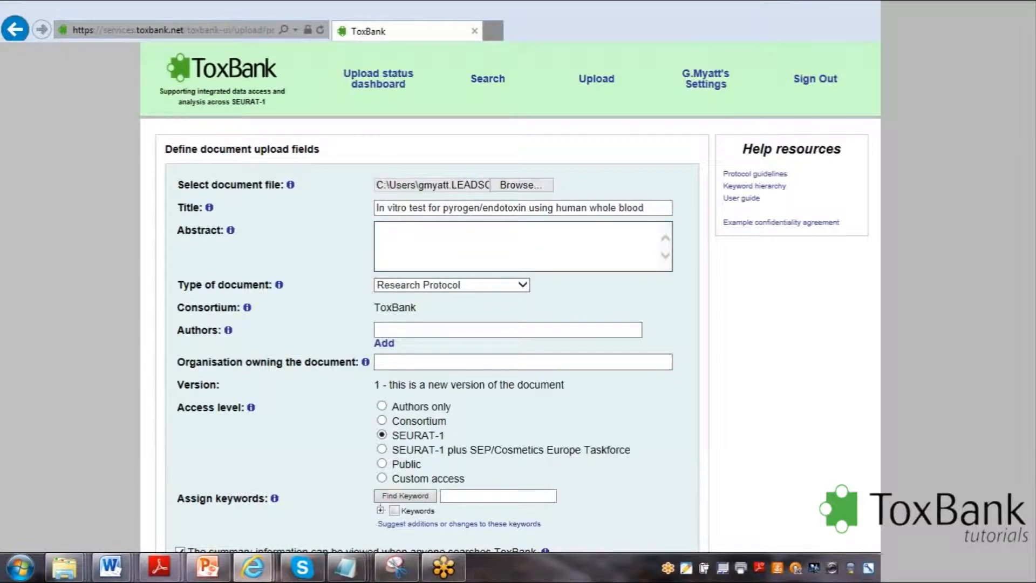
Enter "Abstract..." as the abstract and set the type of document to Standard Operating Procedure.
text(Abstract...)
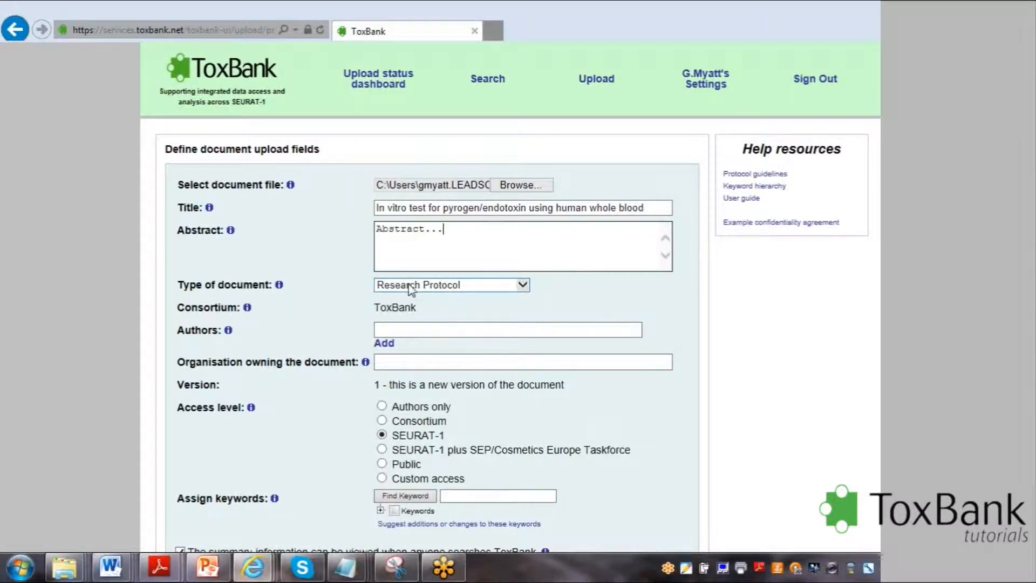
click(523, 286)
click(524, 286)
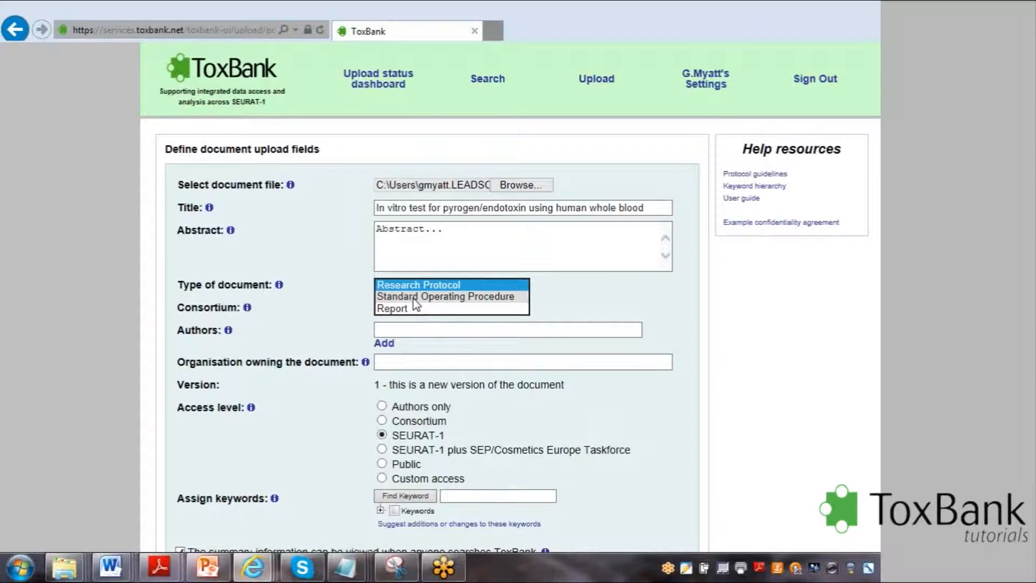
click(358, 314)
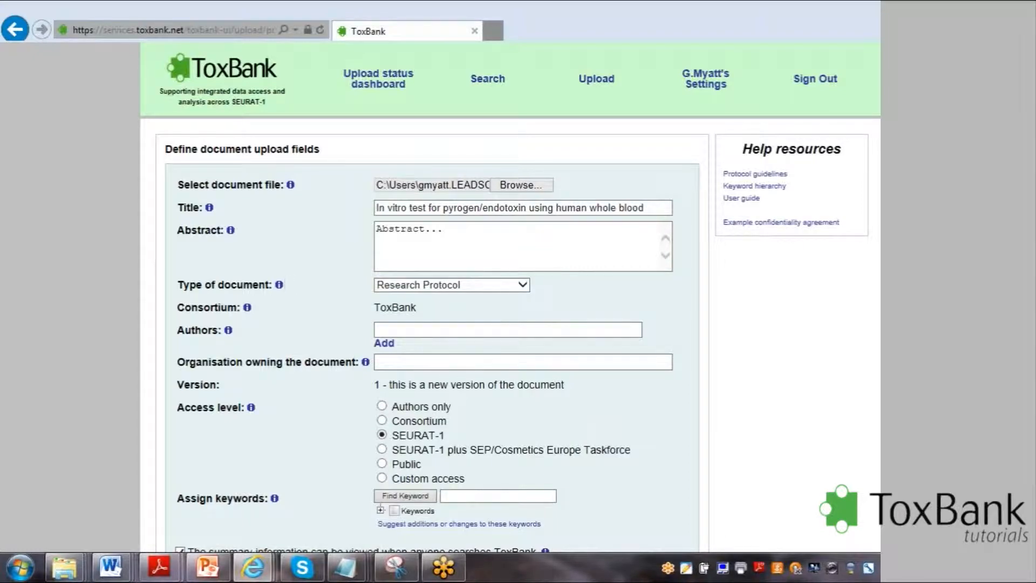
mouse_move(279, 288)
click(453, 293)
click(449, 297)
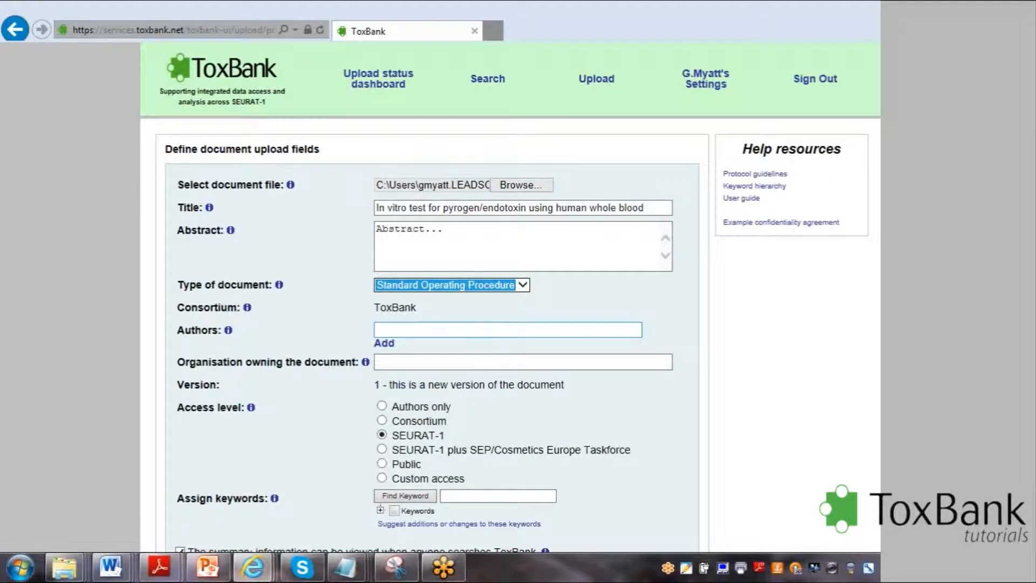
Assign two authors to the document by looking up each one's name among the suggested registered people.
click(477, 330)
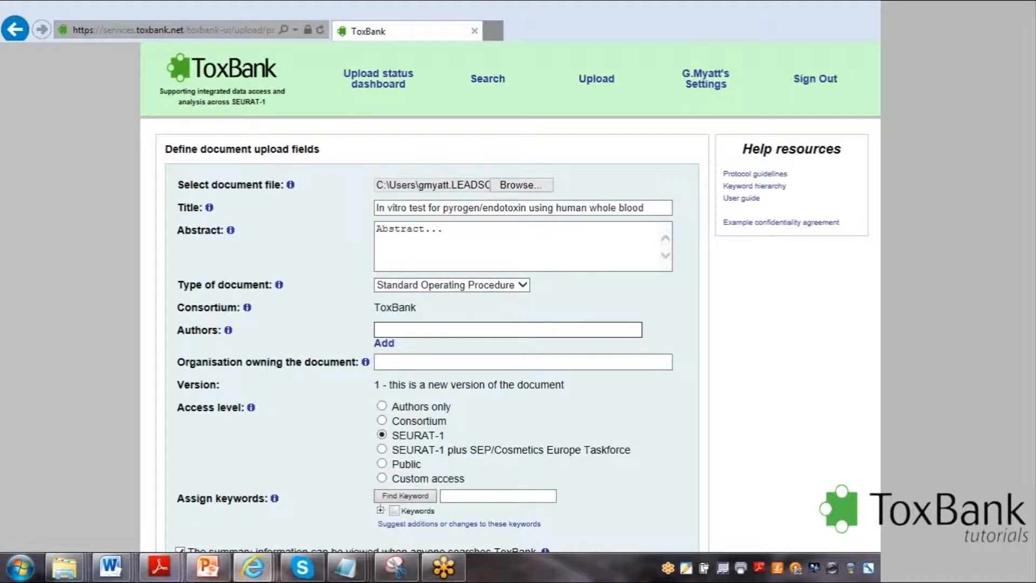
text(barr)
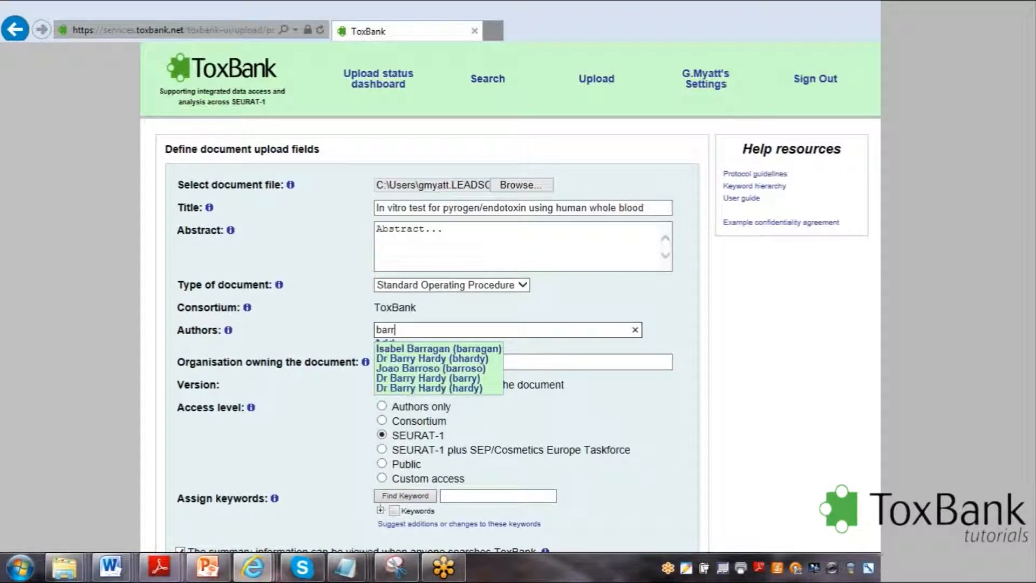
click(467, 359)
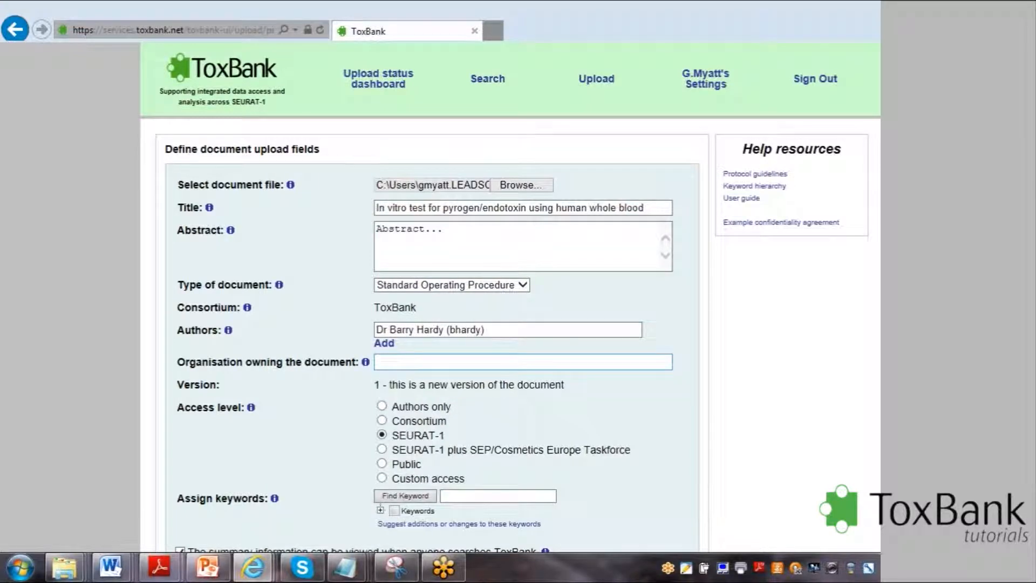
click(384, 345)
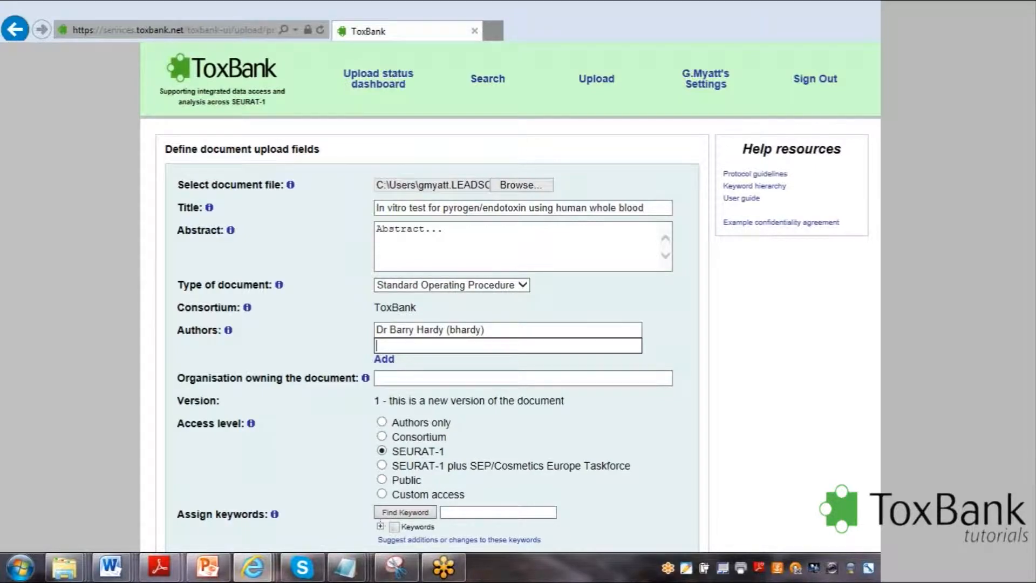
text(nin)
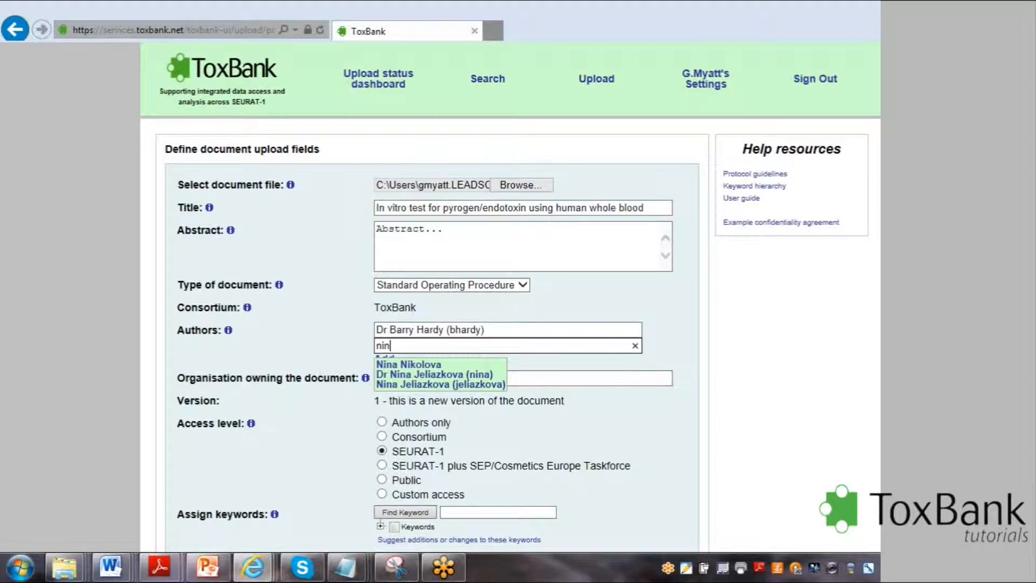
click(407, 374)
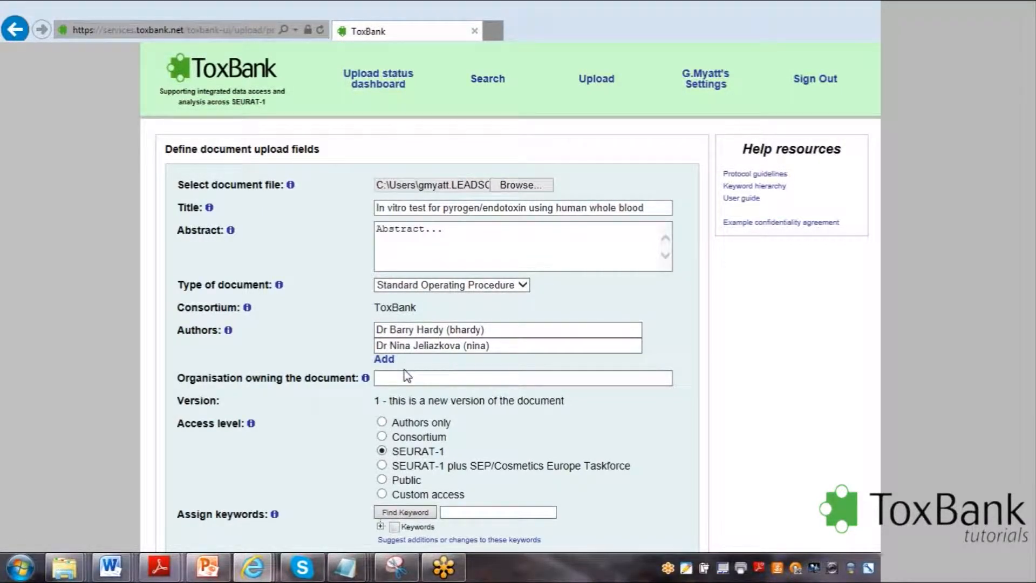
Set the organisation owning the document to JRC, using the suggested match.
click(407, 376)
text(JRC)
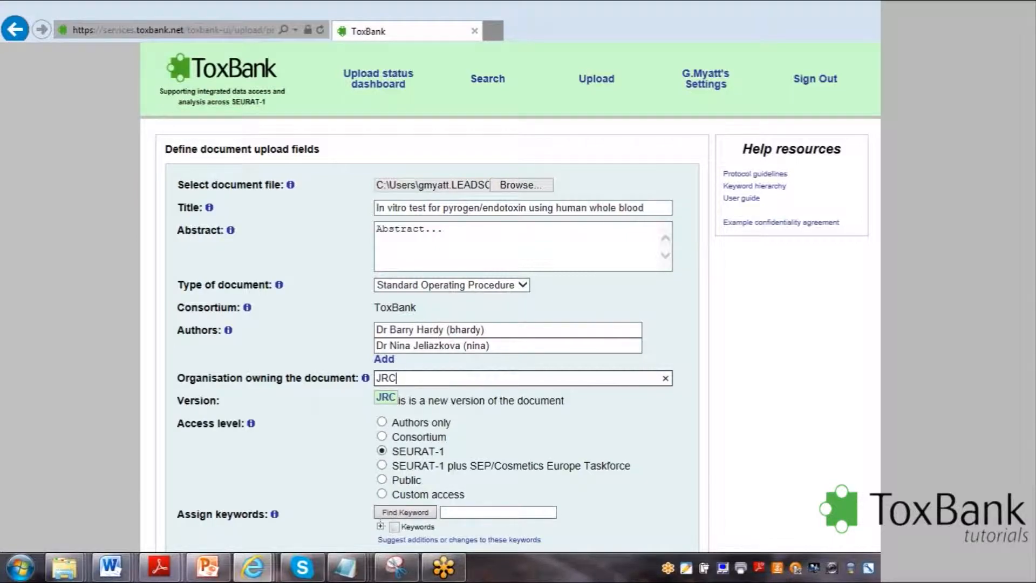
click(382, 398)
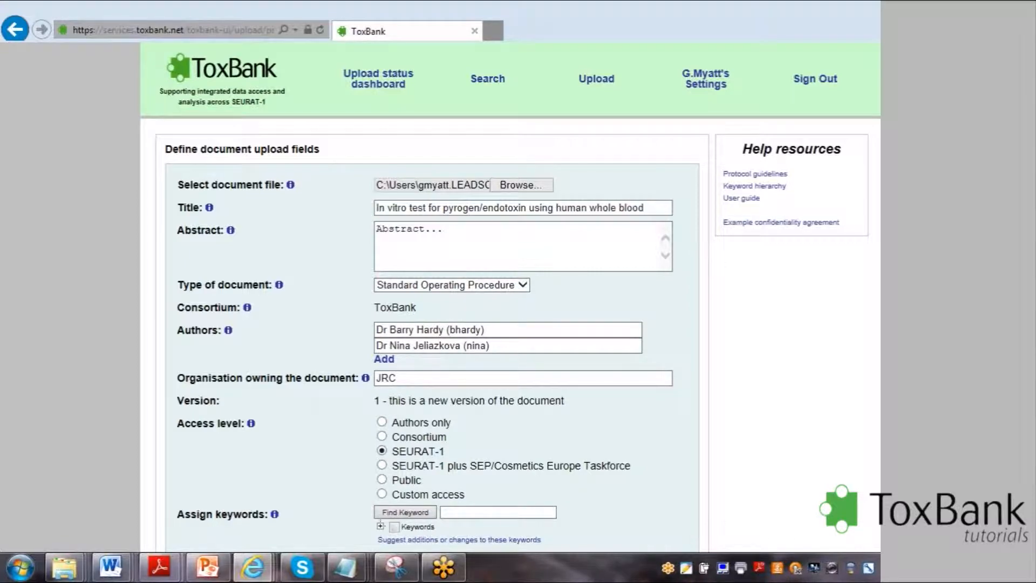
Try the Consortium access level with DETECTIVE and the Custom access option for the document.
scroll(361, 287, down, 2)
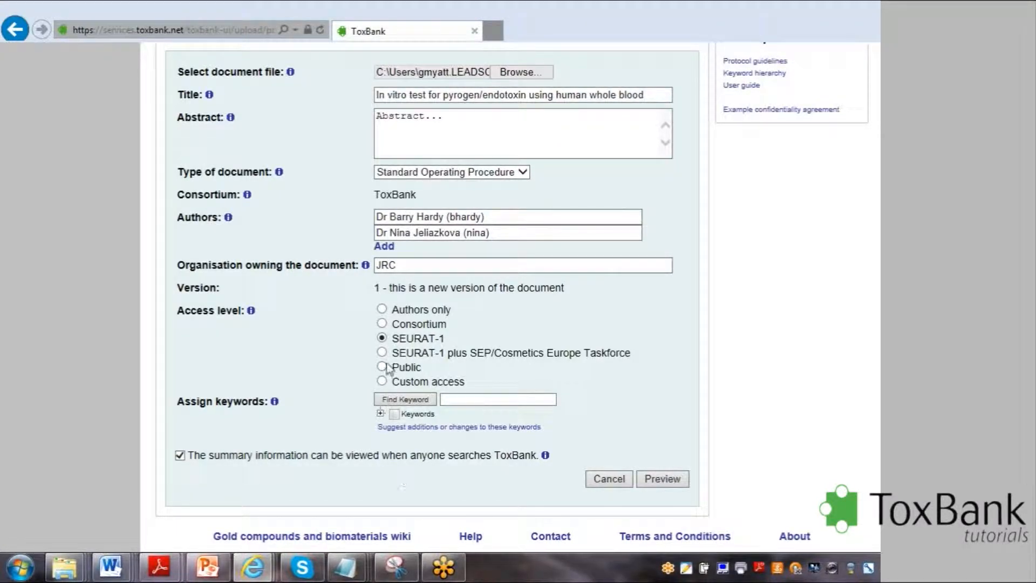
click(382, 324)
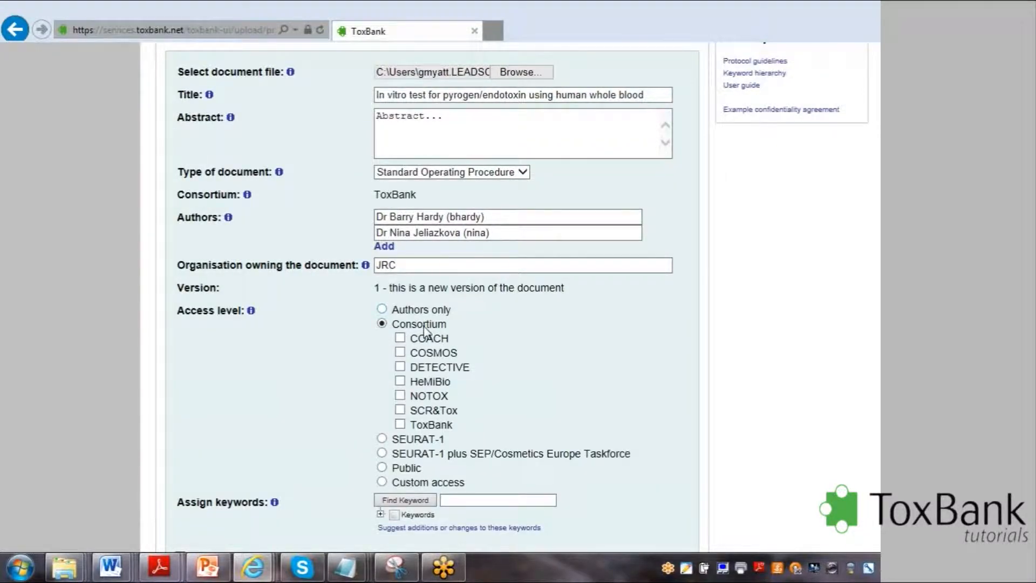
click(400, 368)
click(383, 483)
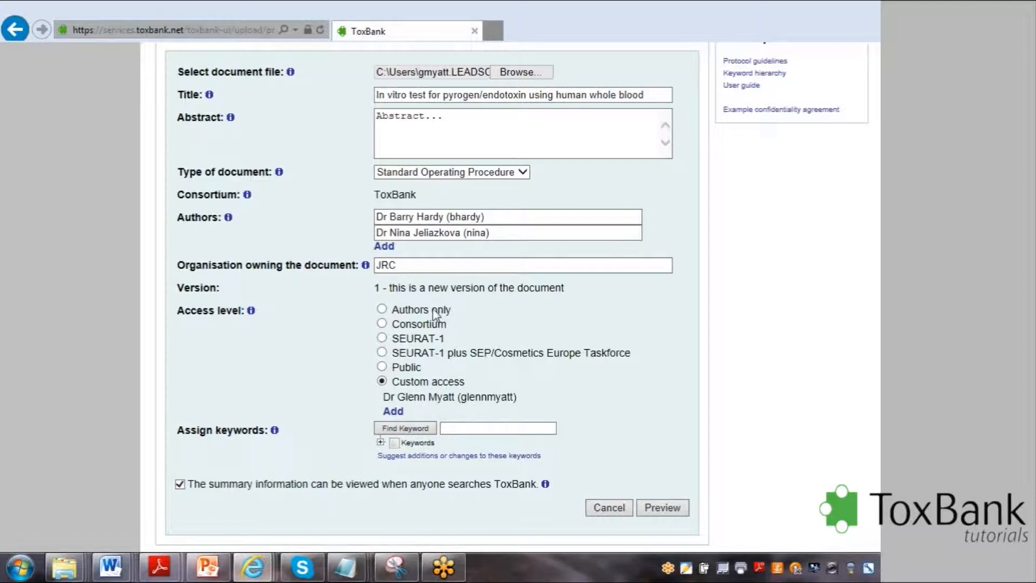
Set the document's access level to Public.
click(382, 368)
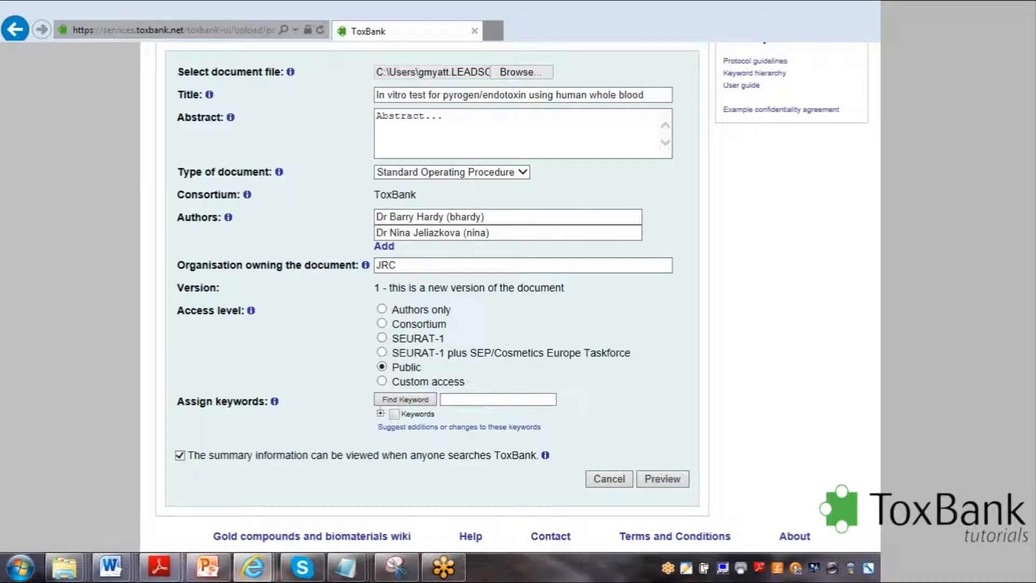
Browse the keyword hierarchy and assign the Cytotoxicity assay keyword from Biological Assay under Investigative Techniques.
scroll(507, 335, down, 1)
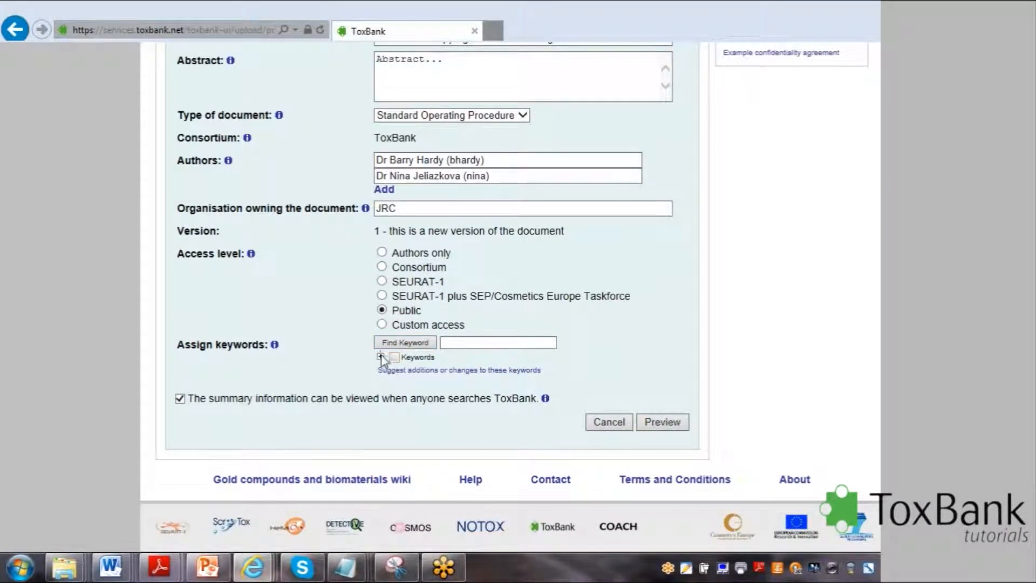
click(380, 357)
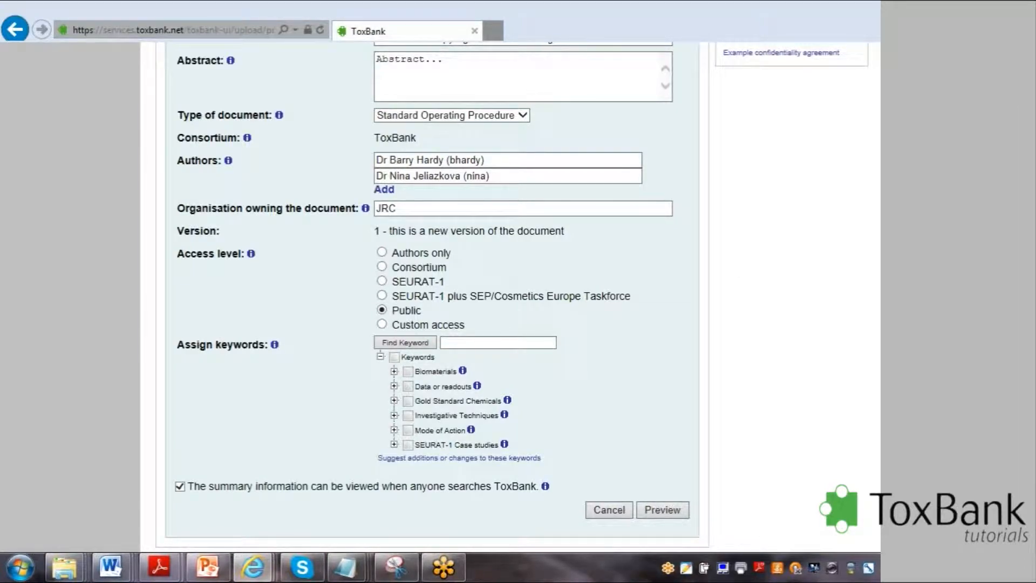
scroll(508, 297, down, 2)
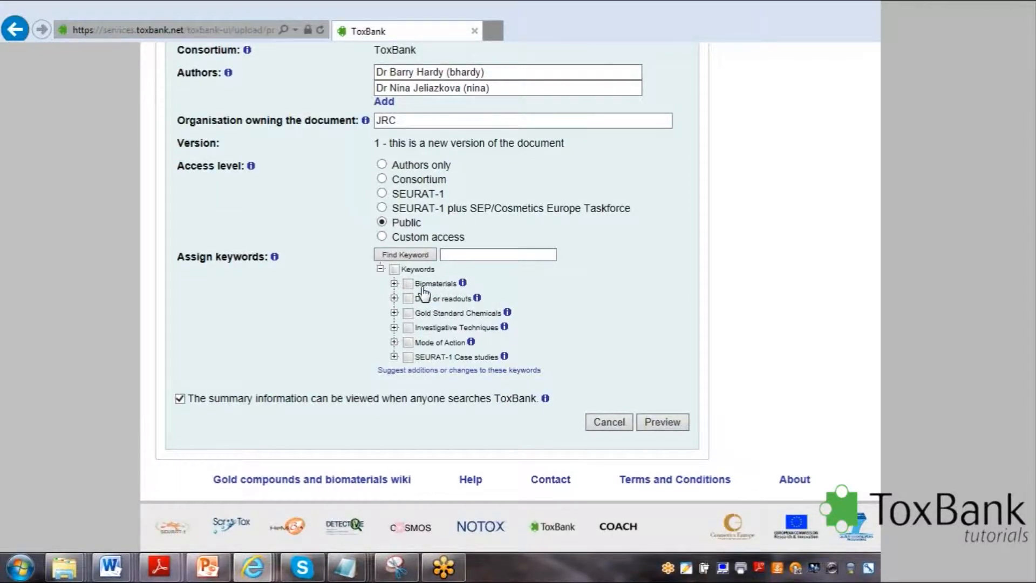
click(394, 283)
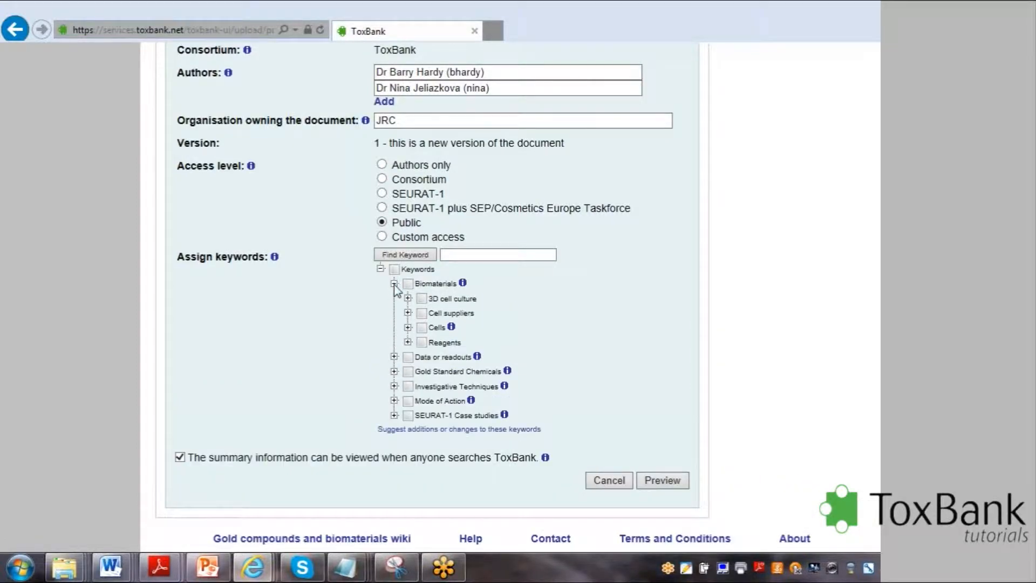
click(408, 328)
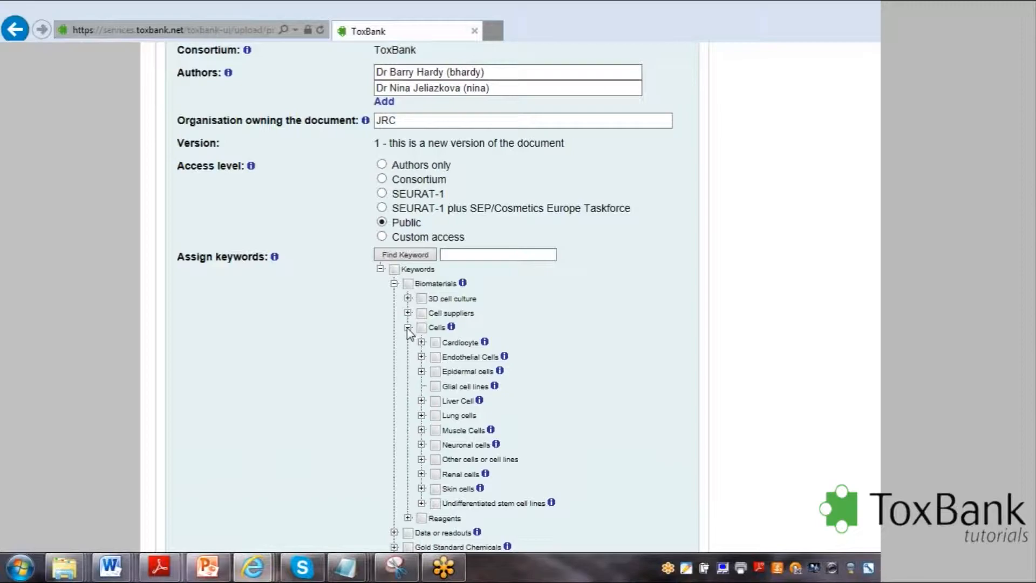
click(394, 283)
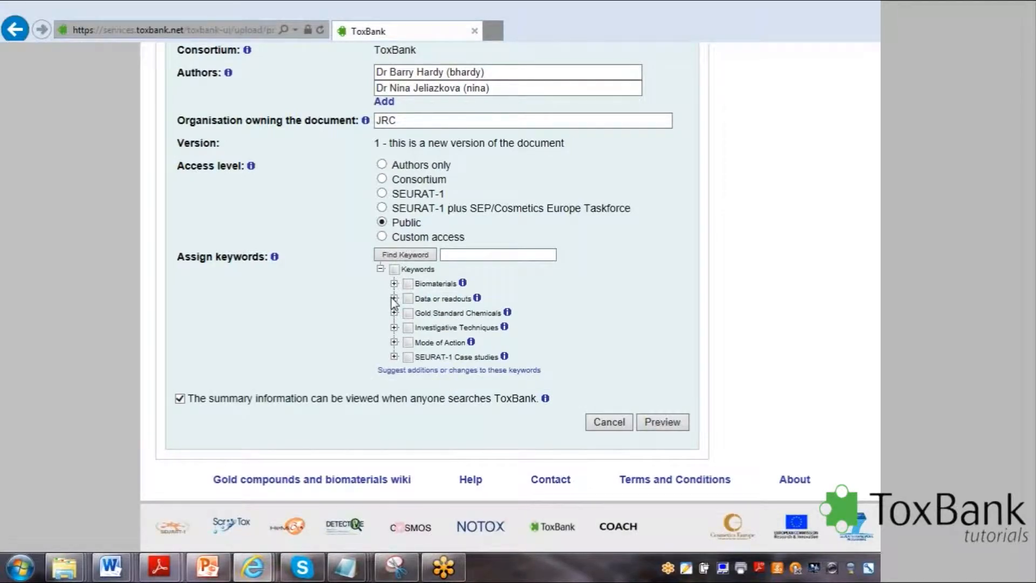
click(395, 327)
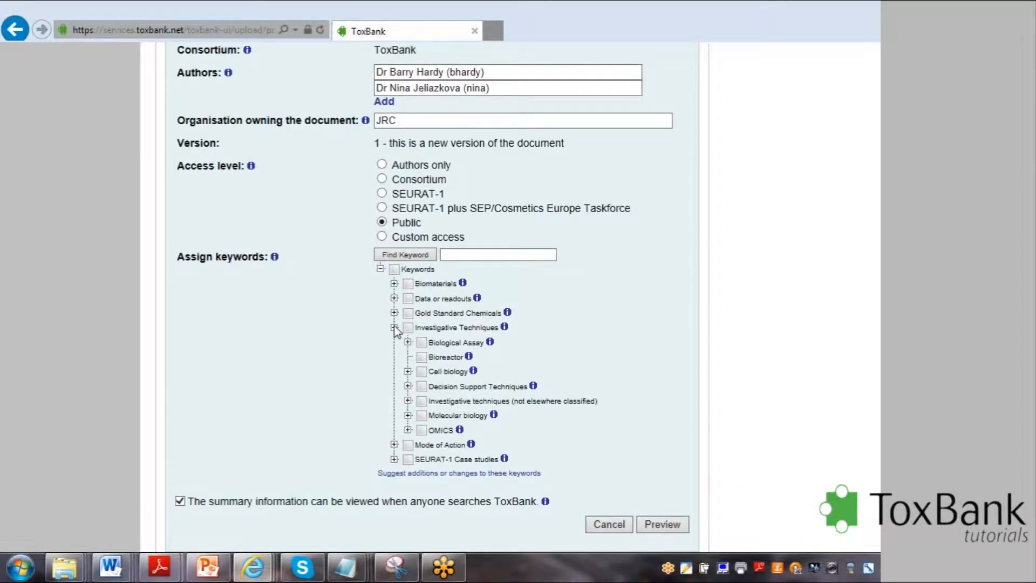
click(408, 371)
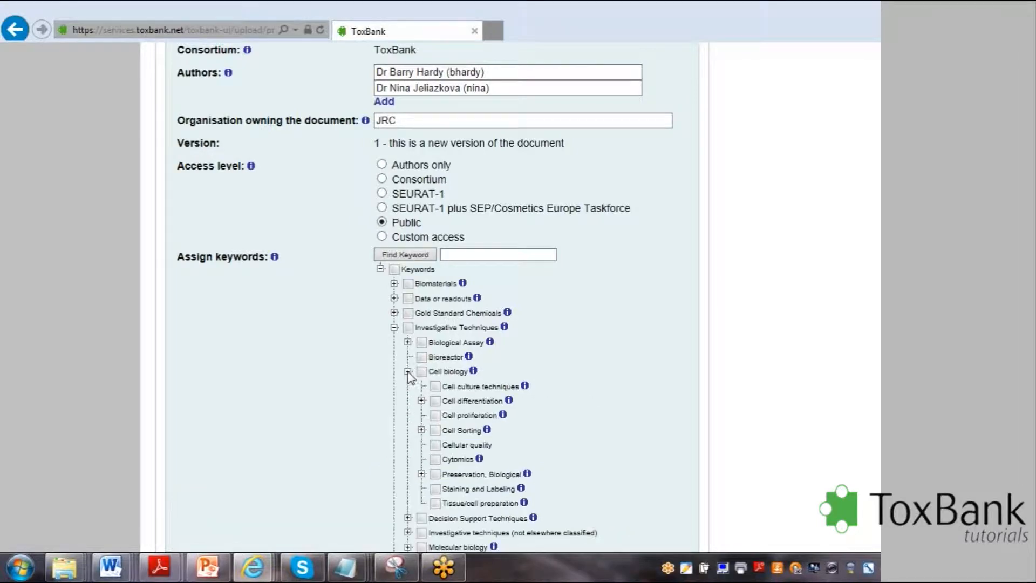
click(408, 343)
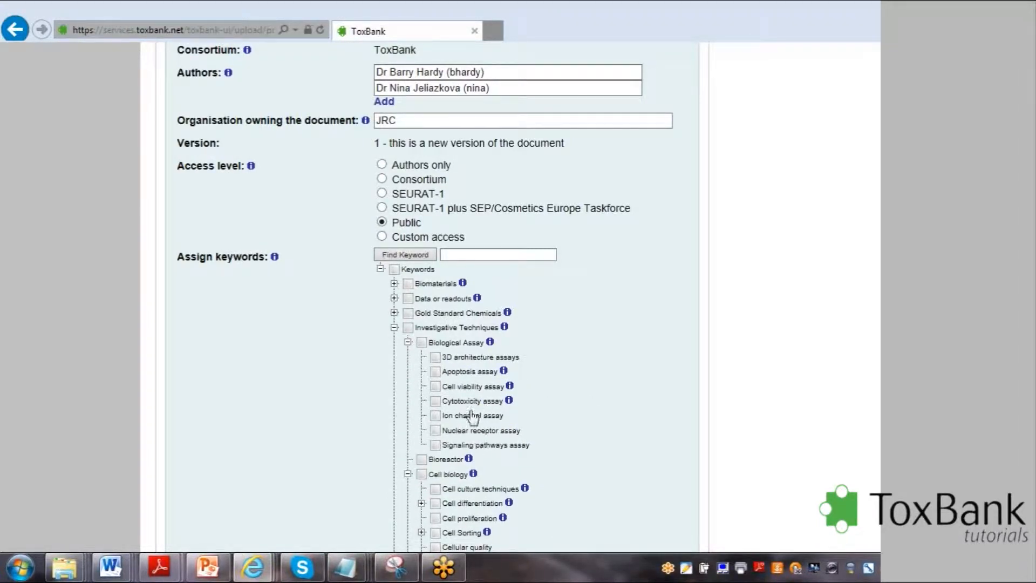
click(435, 401)
Preview the document's upload details and highlight "human whole blood" in the previewed title.
scroll(727, 349, down, 5)
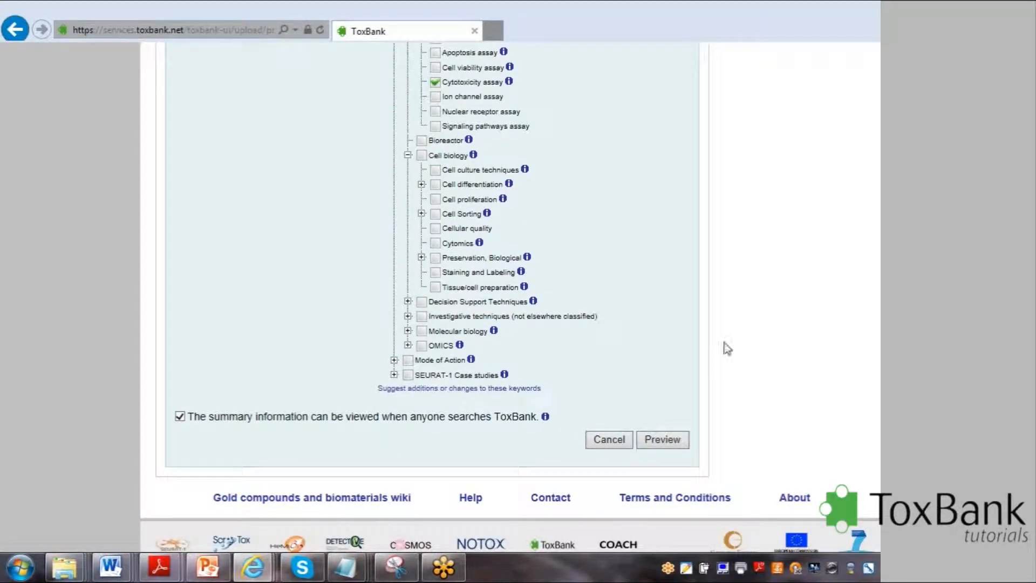
click(668, 443)
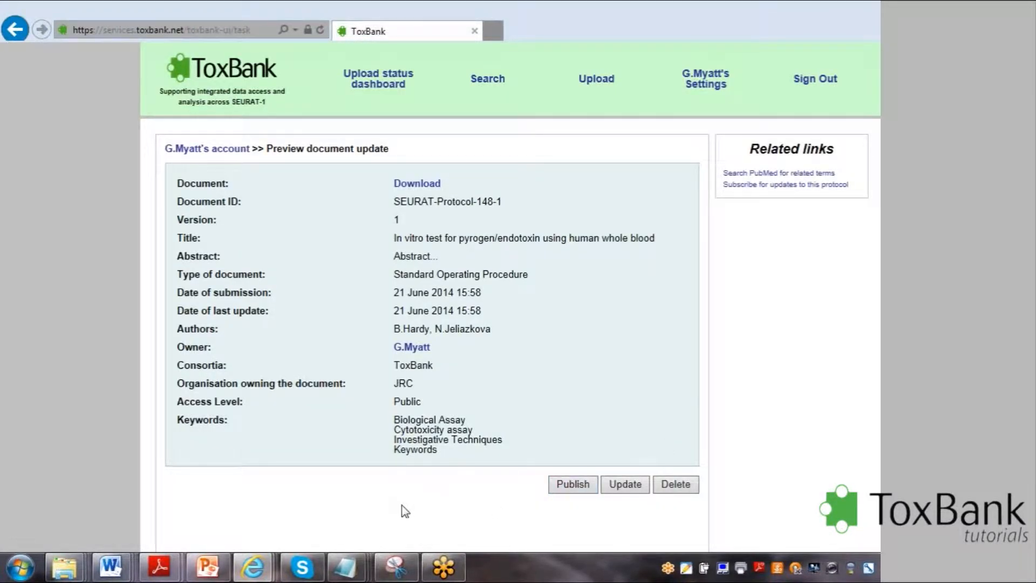
mouse_move(585, 359)
drag(569, 238, 654, 240)
key(ctrl+c)
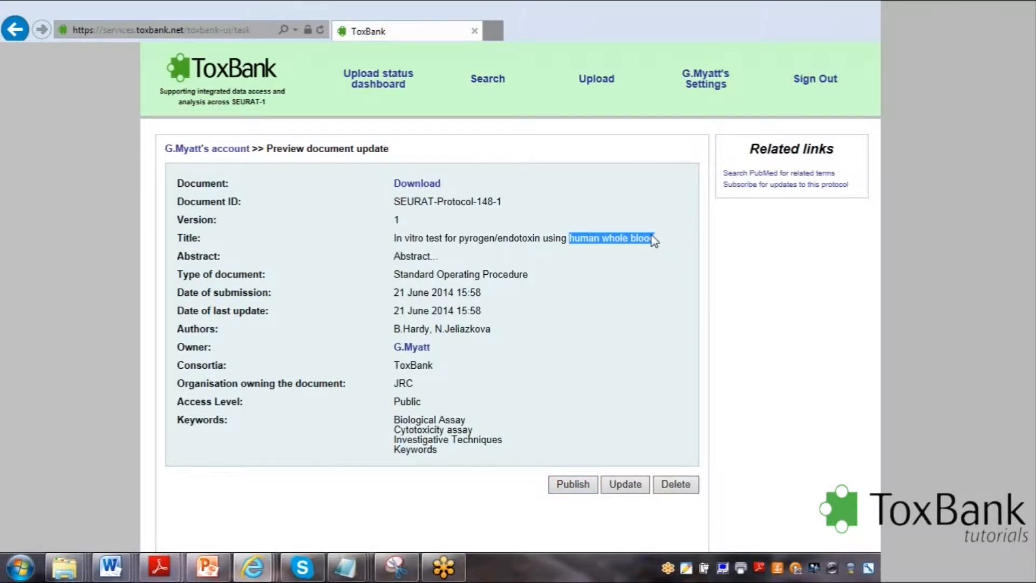
Publish the previewed Standard Operating Procedure document.
click(570, 488)
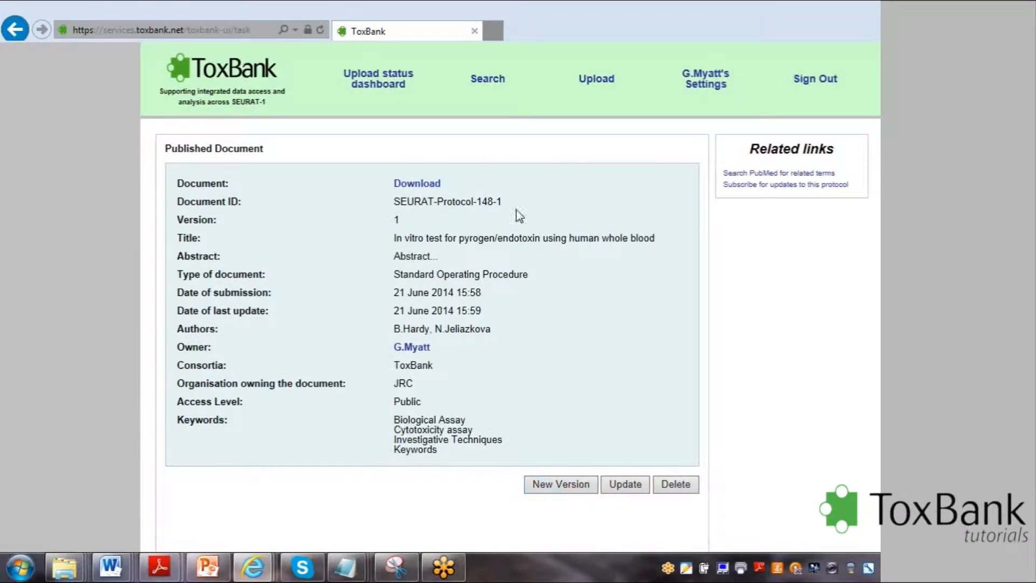
Search the repository for "human whole blood" and open the protocol "In vitro test for pyrogen/endotoxin using human whole blood".
click(494, 84)
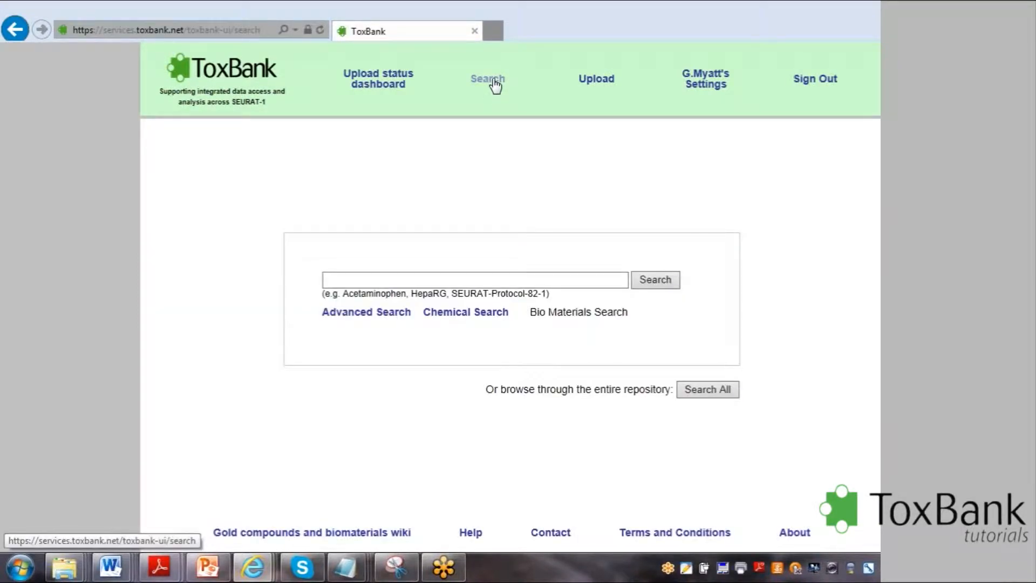
click(345, 282)
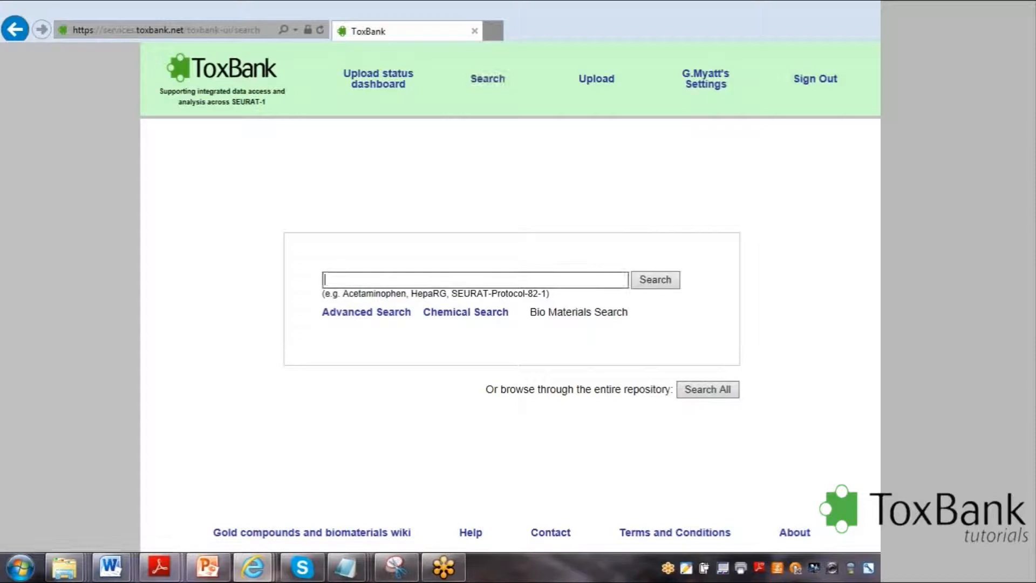
key(ctrl+v)
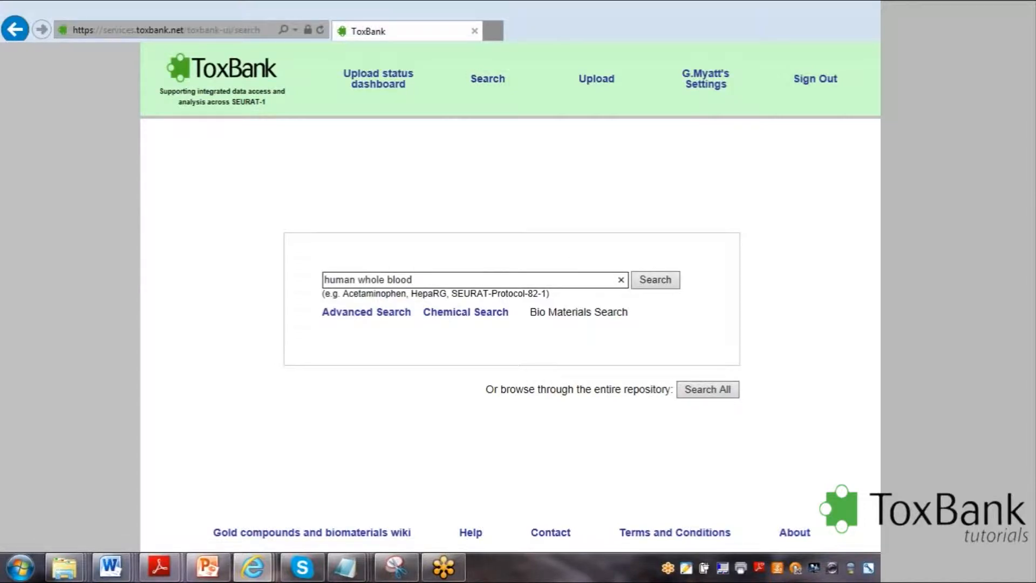
click(660, 281)
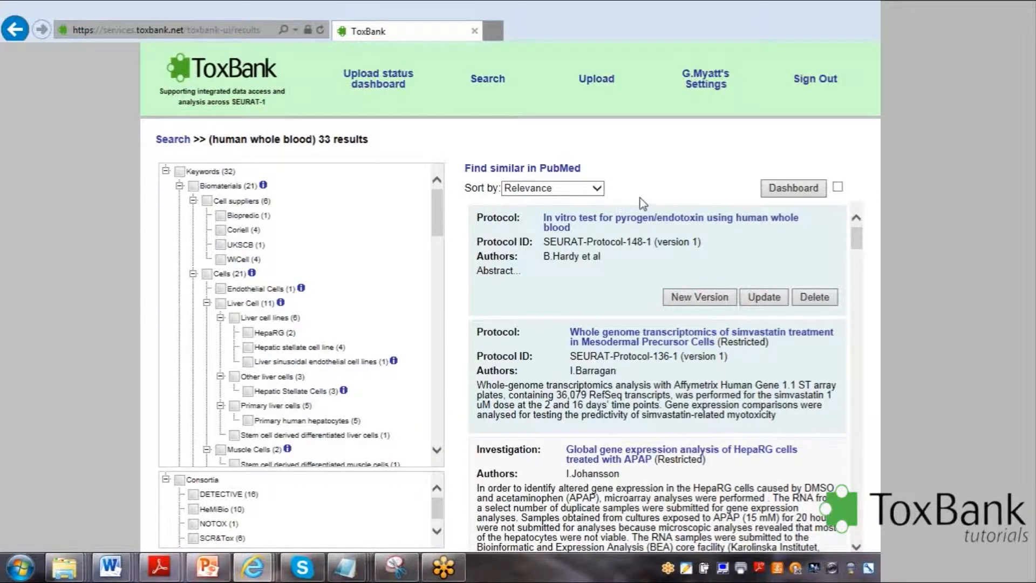
click(634, 224)
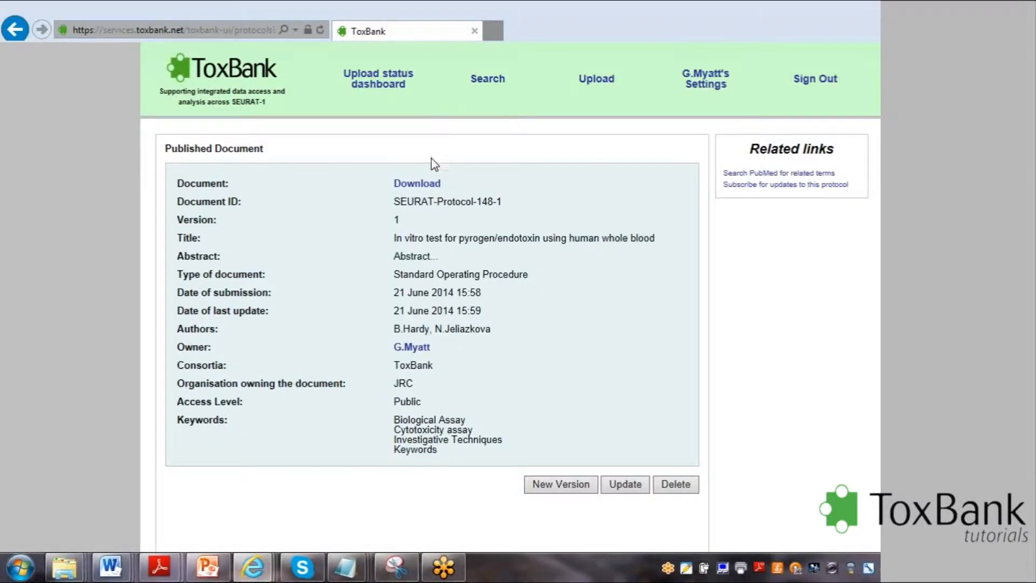
Download the published document, cancel the untagged-document reading setup, and look through the PDF's pages.
click(418, 185)
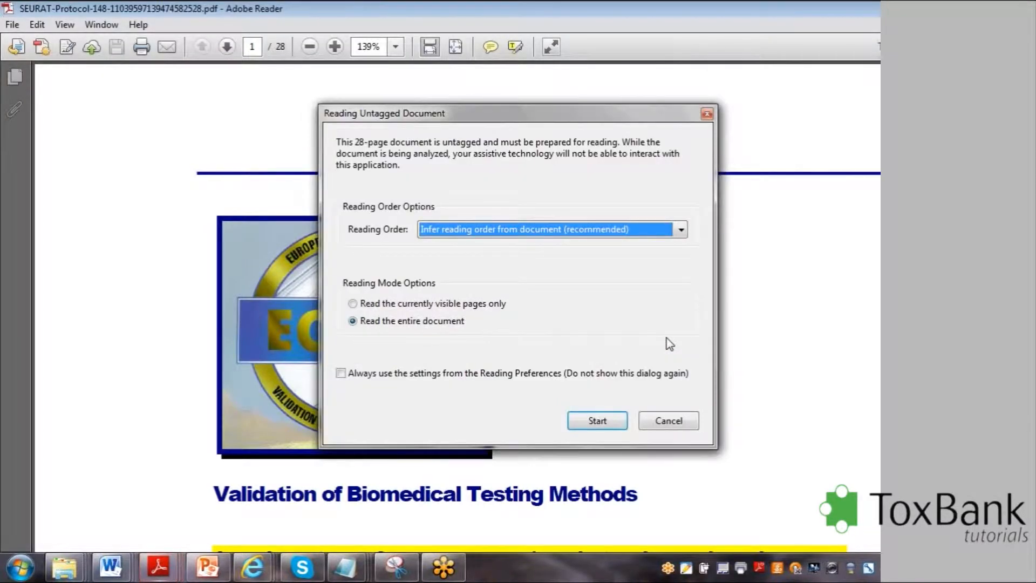
click(667, 424)
scroll(667, 425, down, 5)
scroll(457, 306, down, 20)
scroll(457, 306, down, 20)
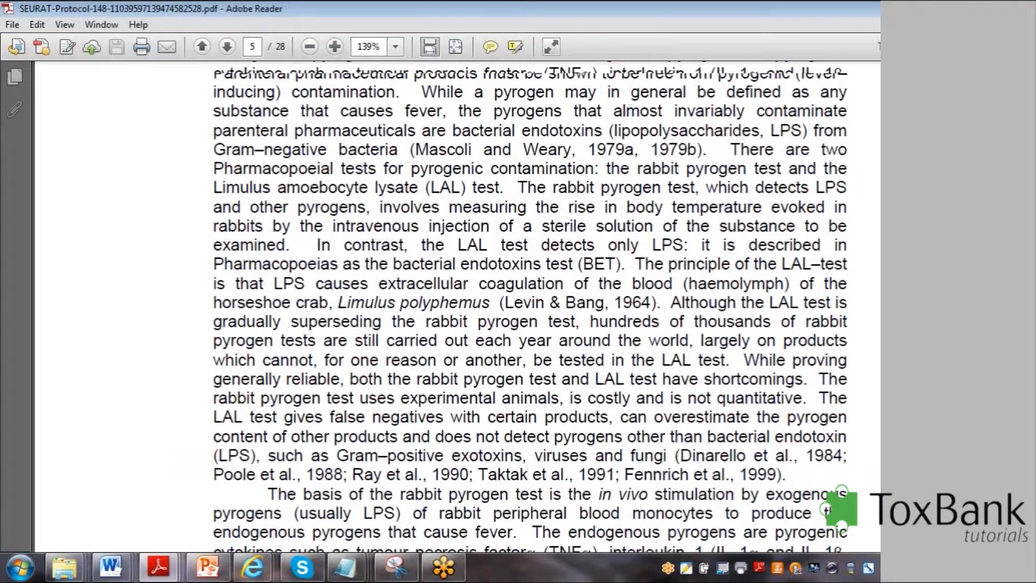
scroll(530, 306, down, 8)
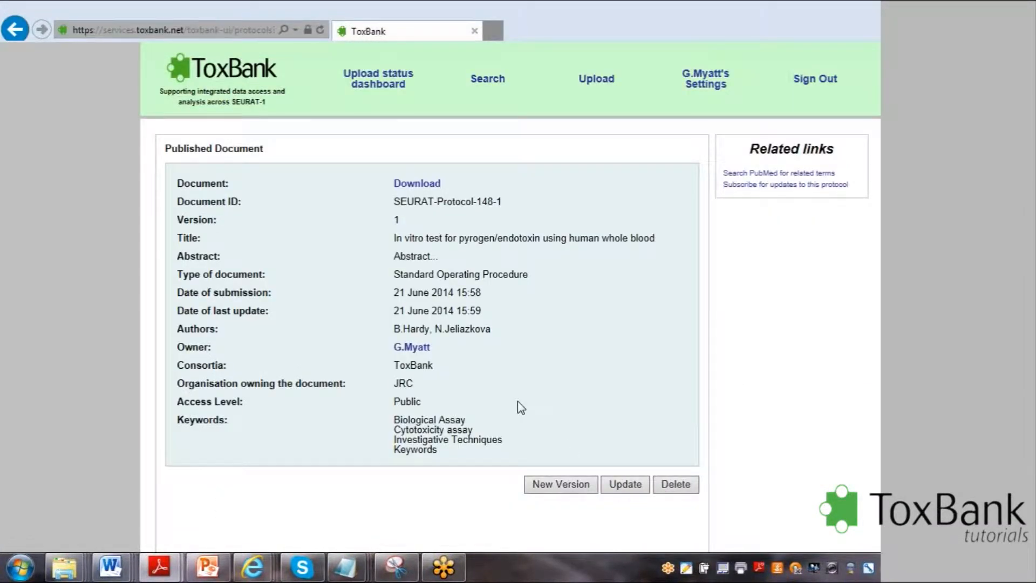
Review the list of own uploads containing the new protocol, and return to the ToxBank home page.
click(503, 81)
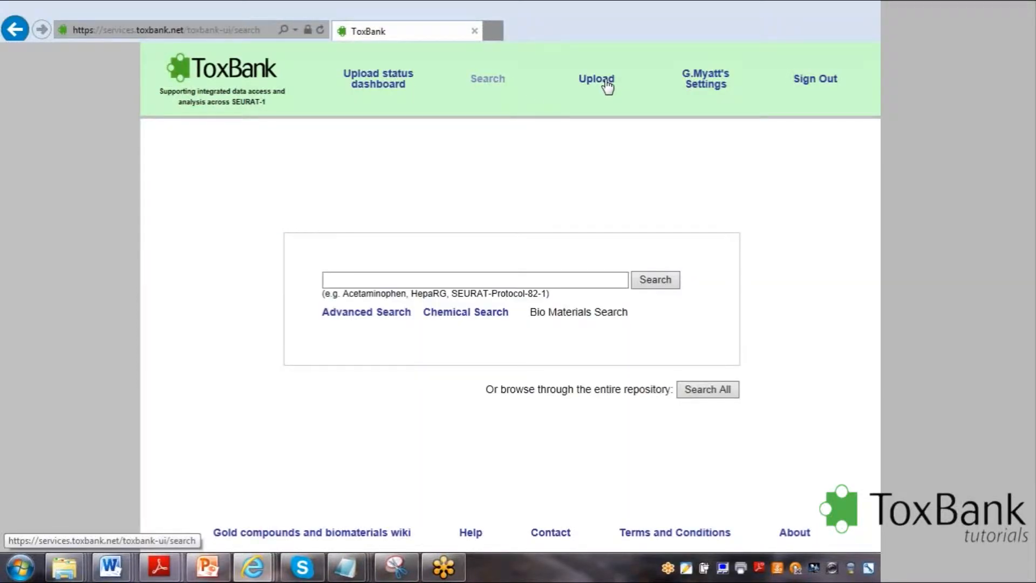
click(600, 80)
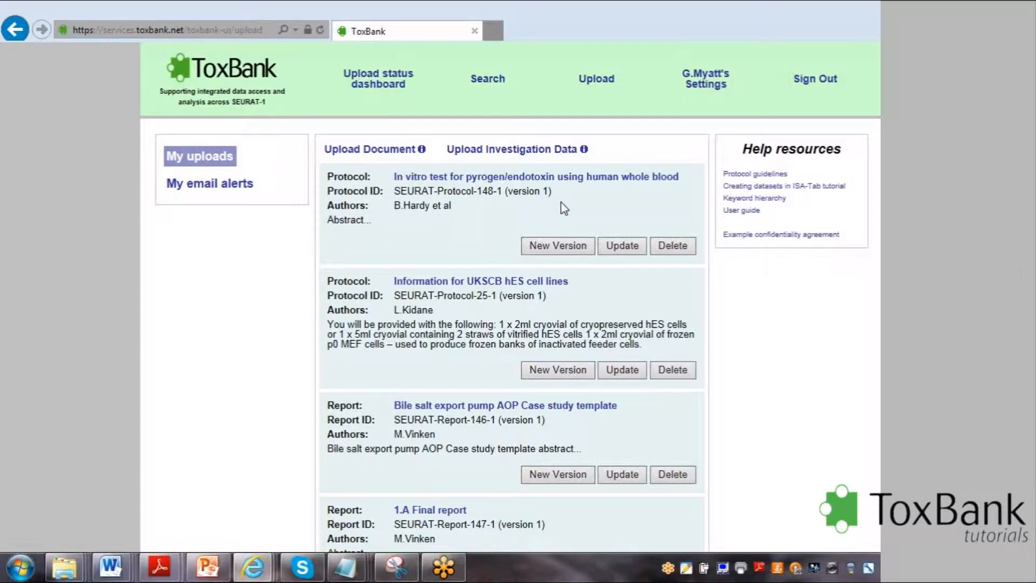
click(215, 81)
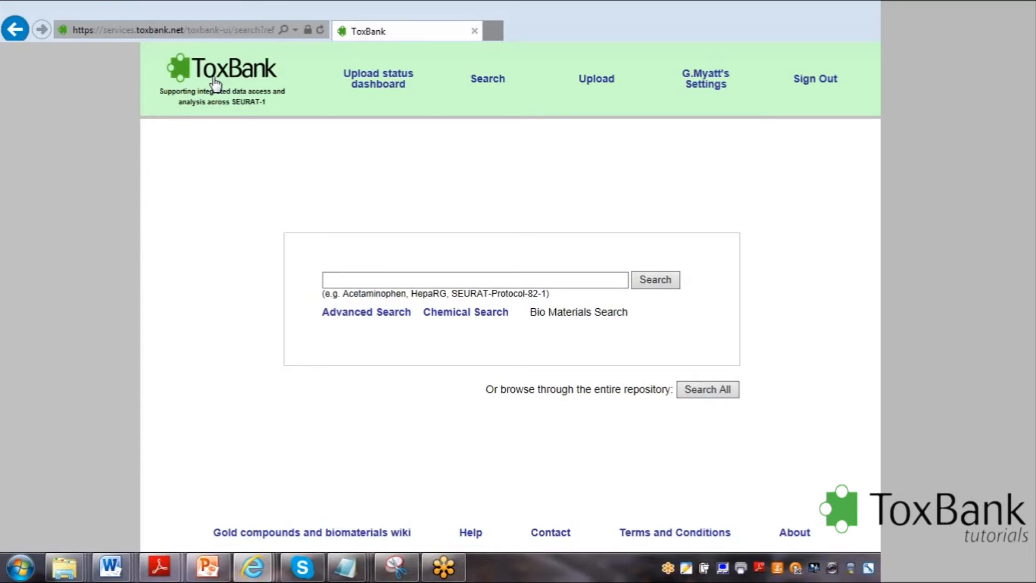
click(215, 84)
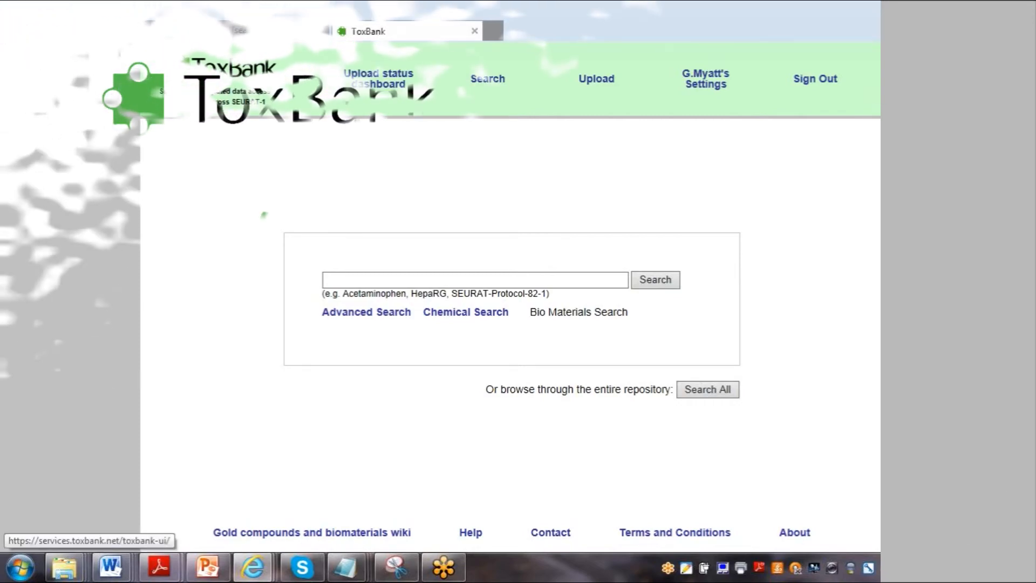